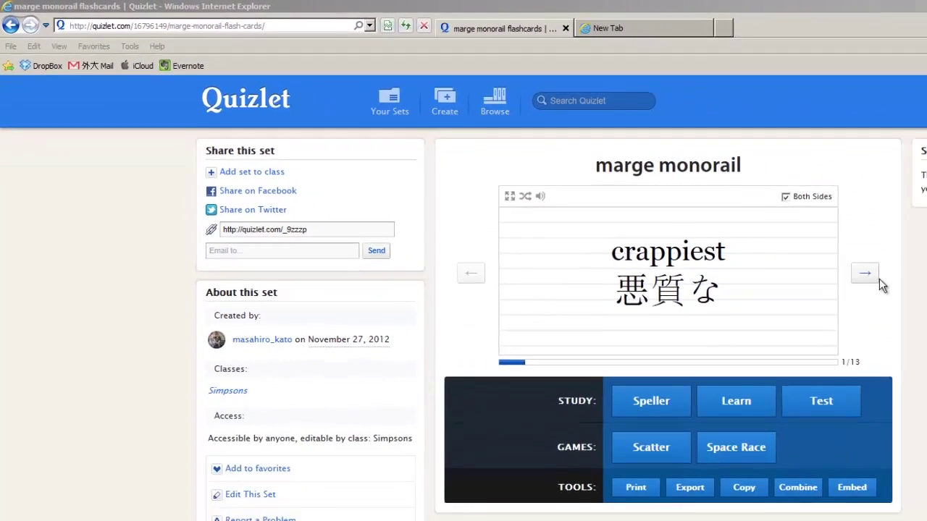
# - Flip forward and back through the marge monorail flashcards, then start a new study set
pyautogui.click(594, 189)
pyautogui.click(596, 190)
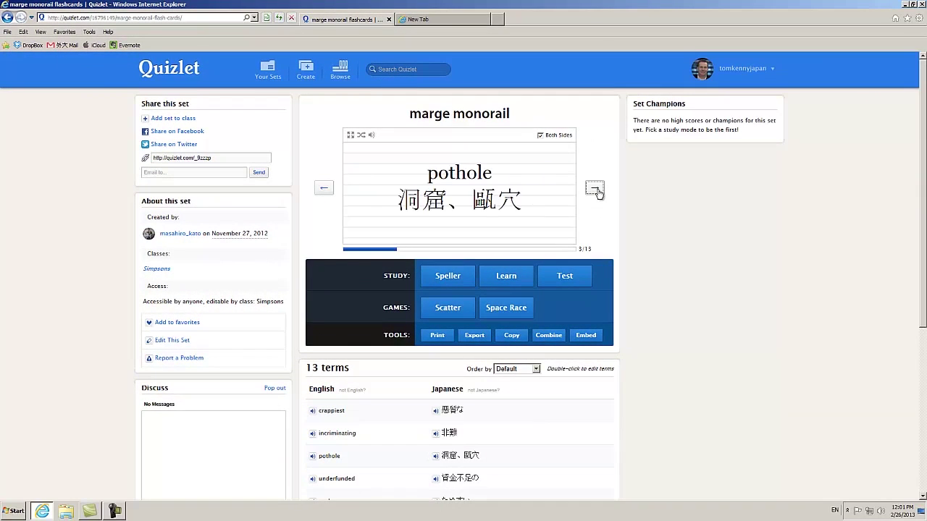
pyautogui.click(323, 188)
pyautogui.click(327, 192)
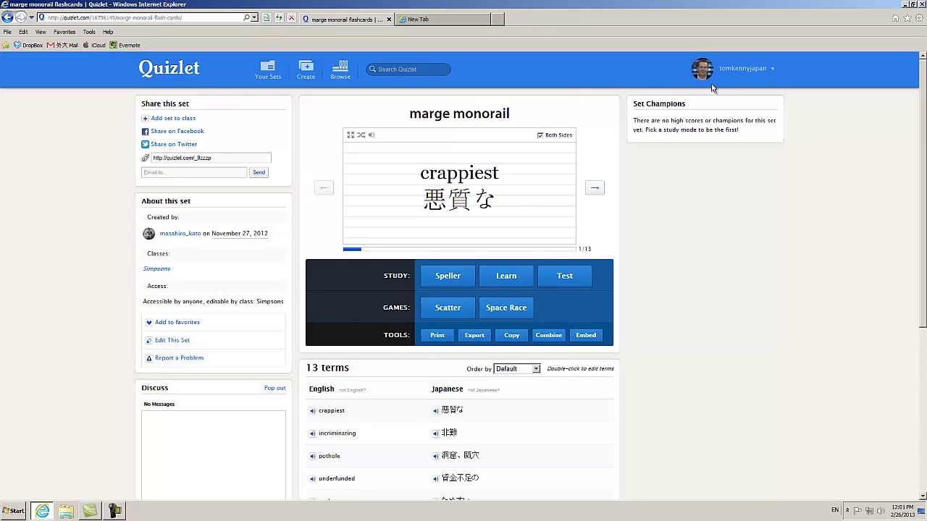
pyautogui.click(307, 72)
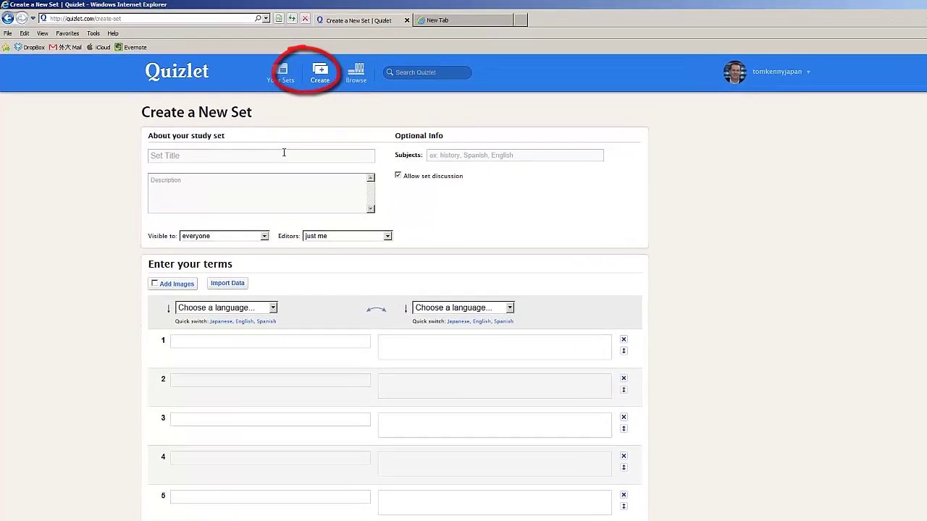
# - Title the set 'vocab01' with the description 'sample'
pyautogui.click(284, 152)
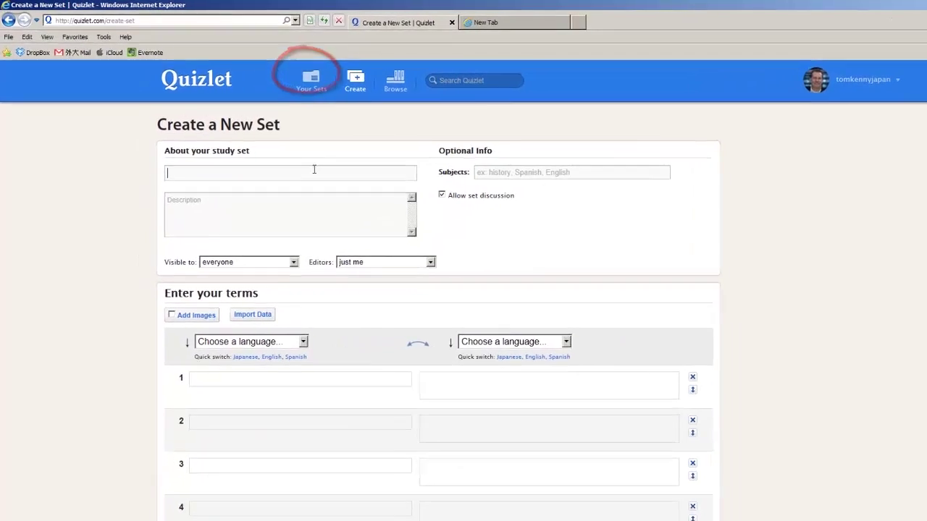
pyautogui.write('voc')
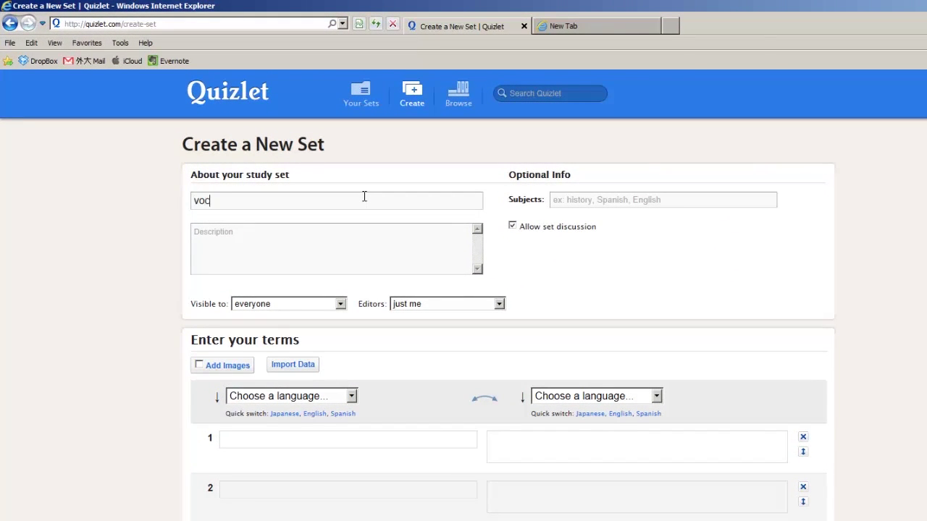
pyautogui.write('ab01')
pyautogui.click(405, 229)
pyautogui.write('sample')
# - Add the first card 'dog' with the Japanese definition 犬, setting the definition language to Japanese
pyautogui.click(317, 438)
pyautogui.write('dog')
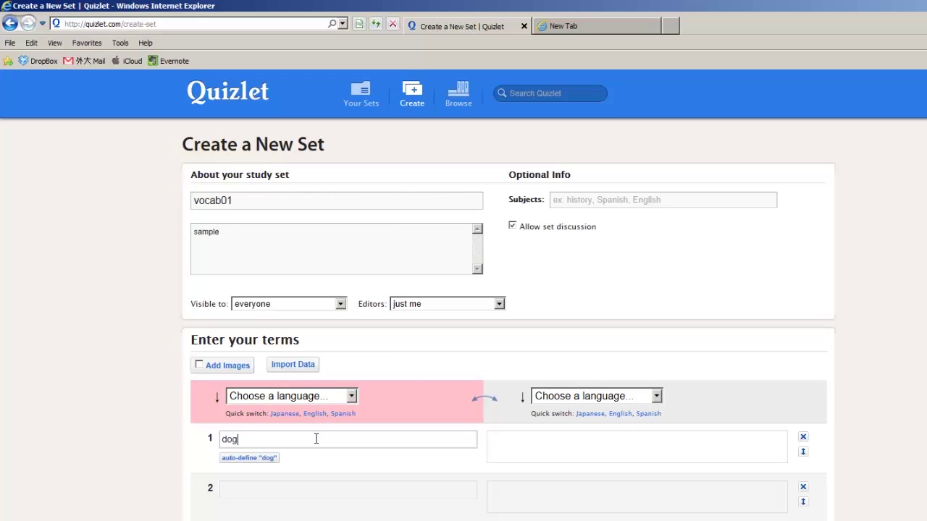
pyautogui.press('Tab')
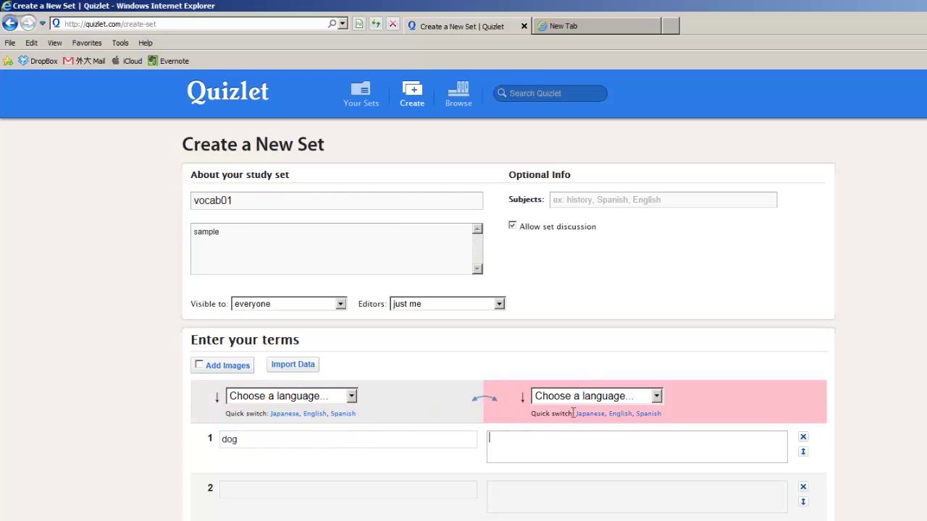
pyautogui.click(632, 402)
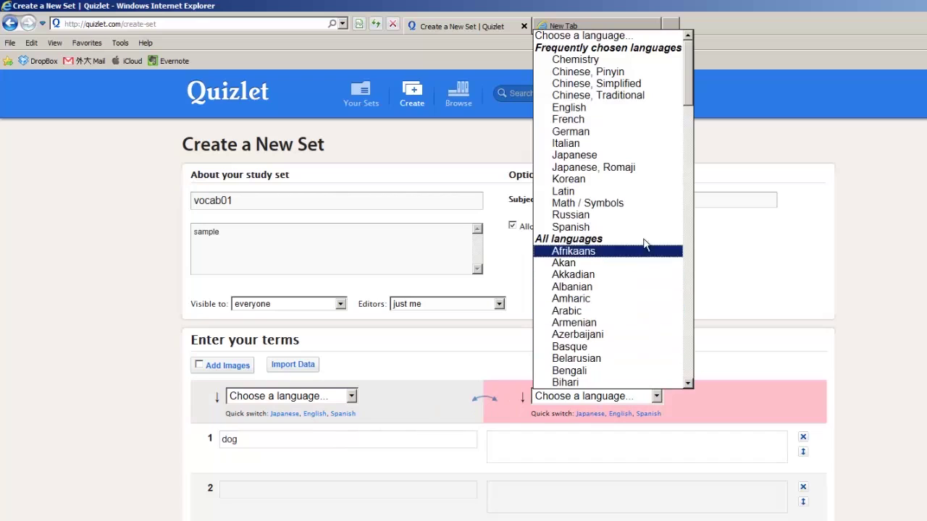
pyautogui.click(621, 155)
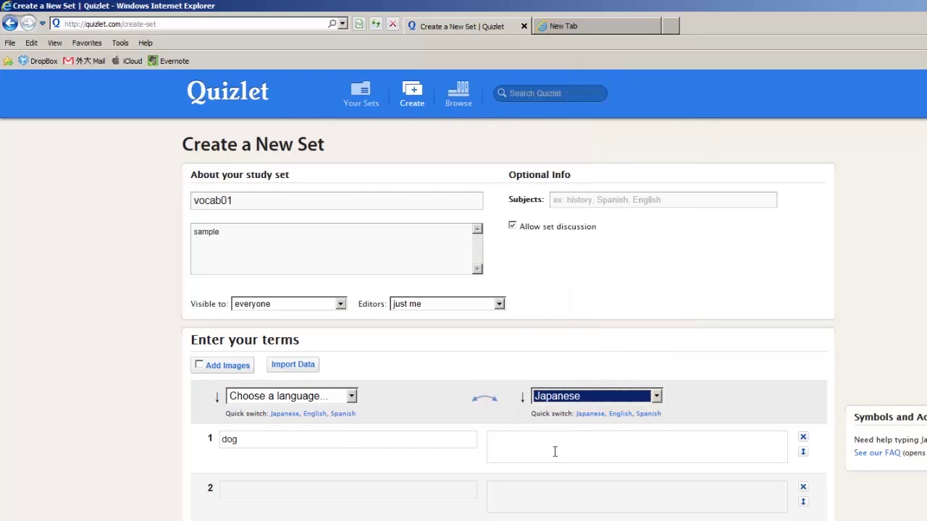
pyautogui.click(601, 446)
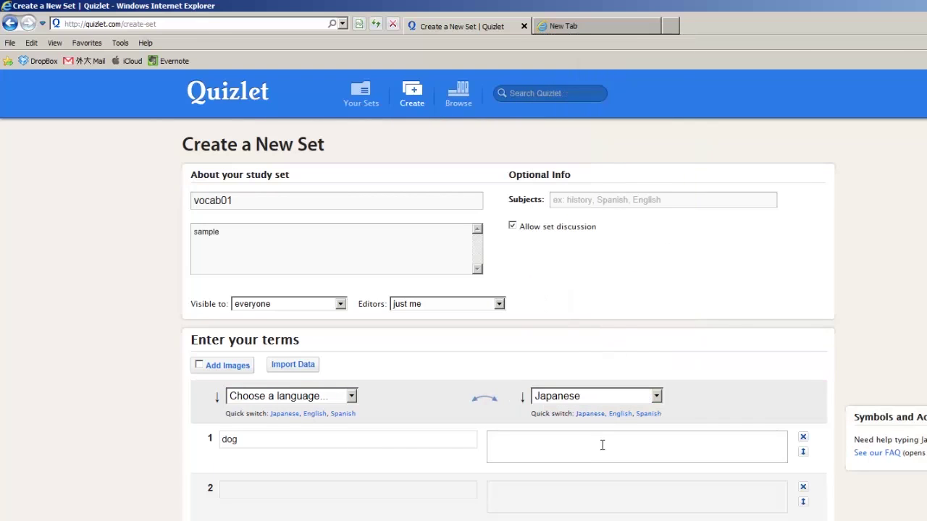
pyautogui.write('inu')
pyautogui.press('space')
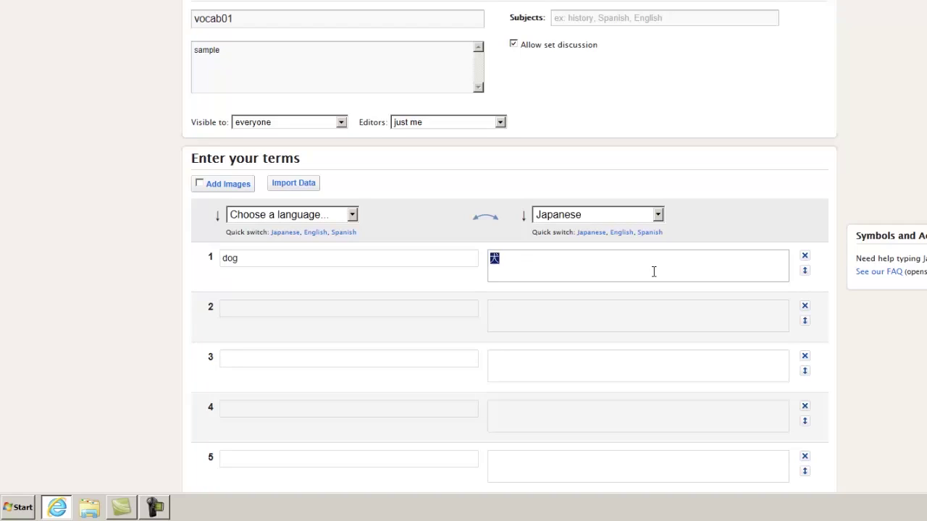
pyautogui.press('Return')
# - Set the term language to English and bring up the data import form
pyautogui.click(426, 310)
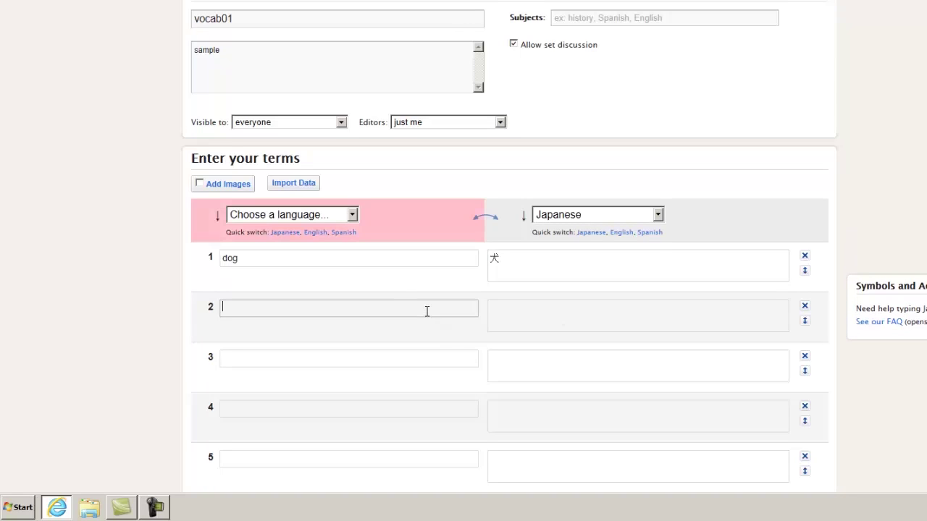
pyautogui.click(313, 232)
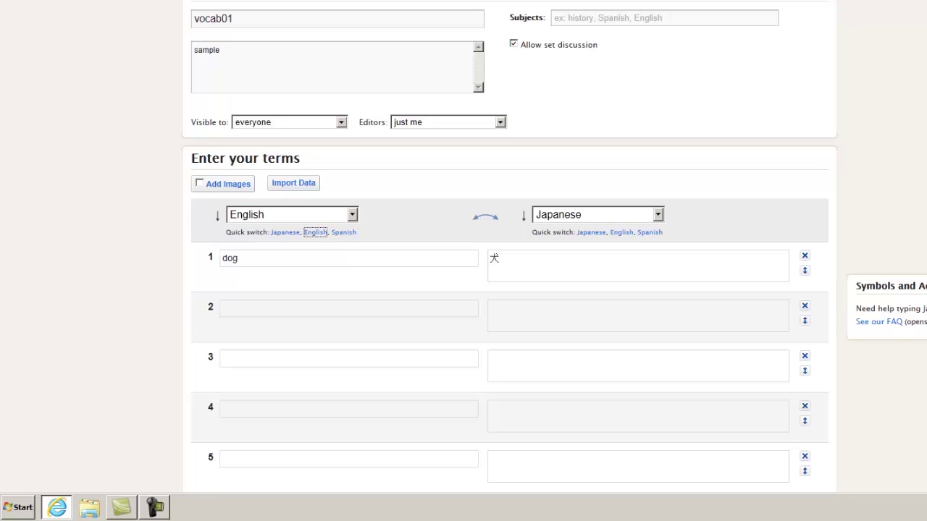
pyautogui.click(297, 186)
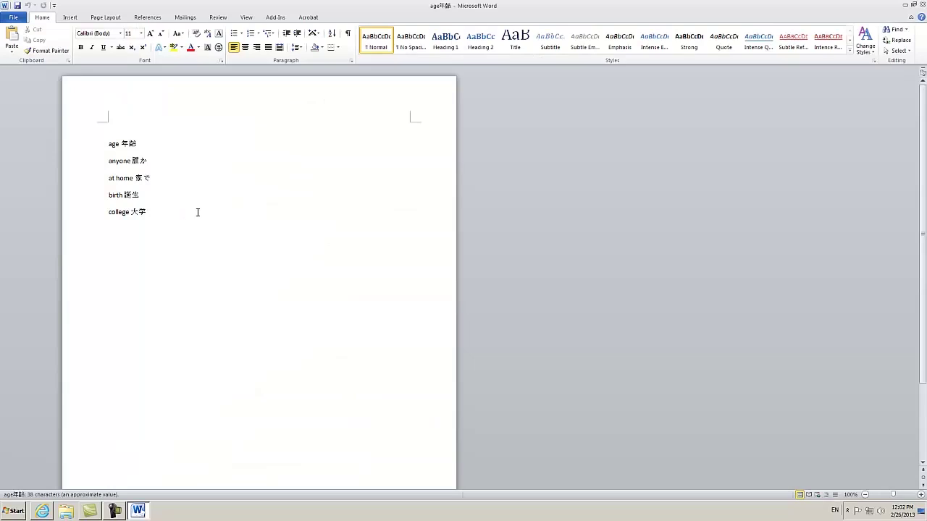
# - Copy the five English–Japanese word-pair lines from the Word document, then minimize Word
pyautogui.moveTo(191, 210); pyautogui.dragTo(111, 151)
pyautogui.rightClick(110, 151)
pyautogui.click(126, 165)
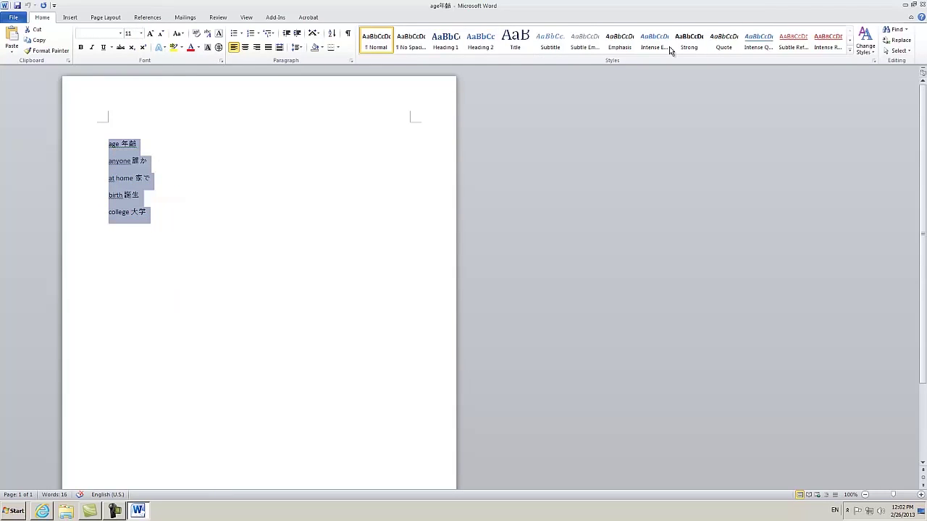
pyautogui.click(905, 5)
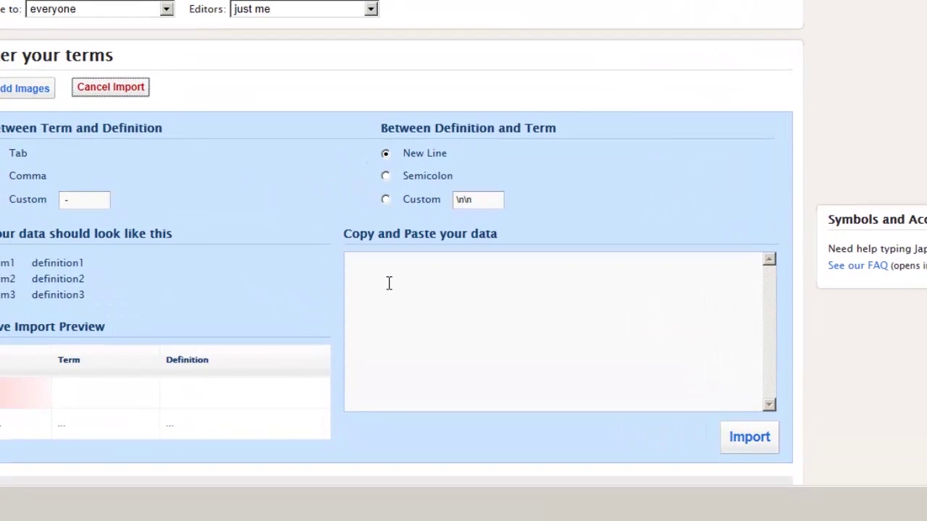
# - Paste the five word pairs into the import box, import them, and save vocab01
pyautogui.rightClick(385, 333)
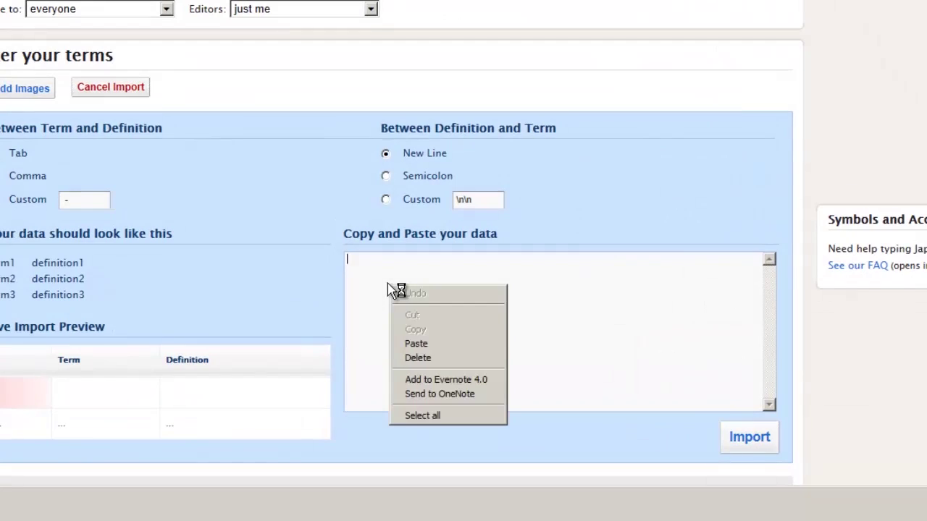
pyautogui.click(410, 343)
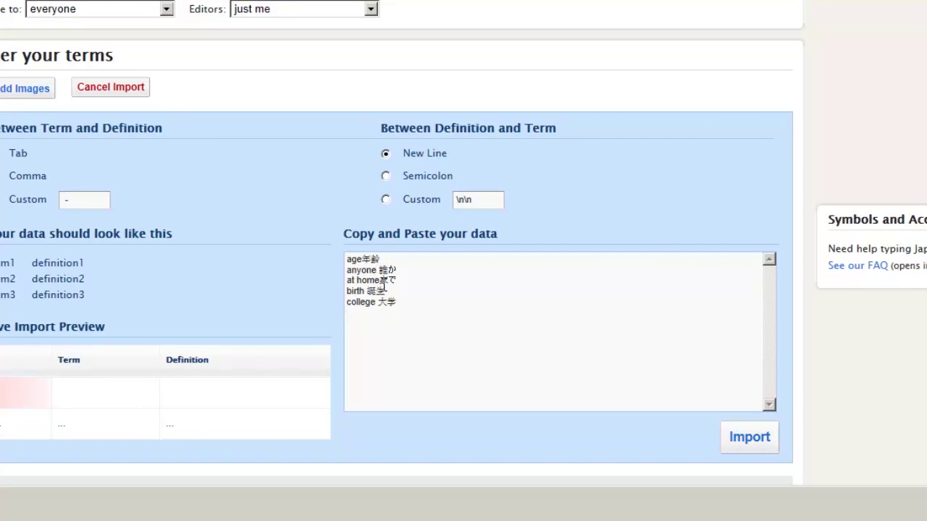
pyautogui.click(737, 439)
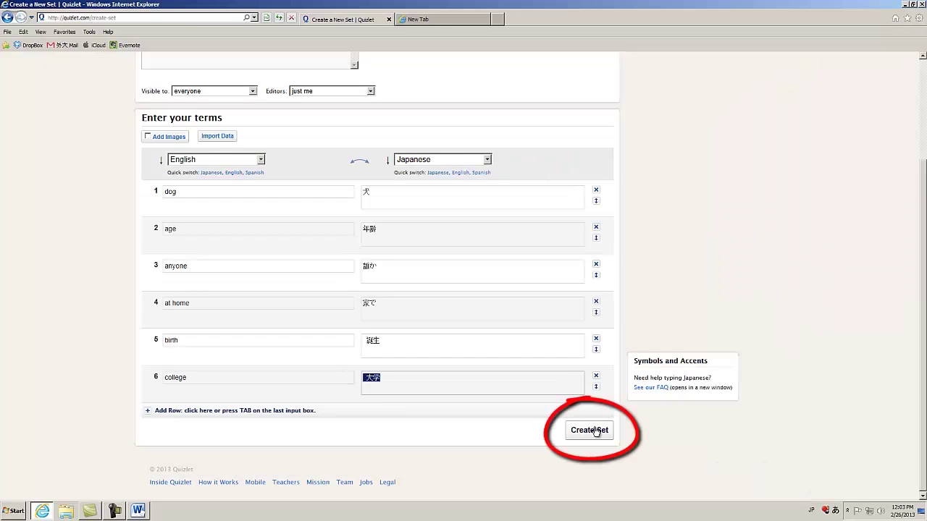
pyautogui.click(593, 375)
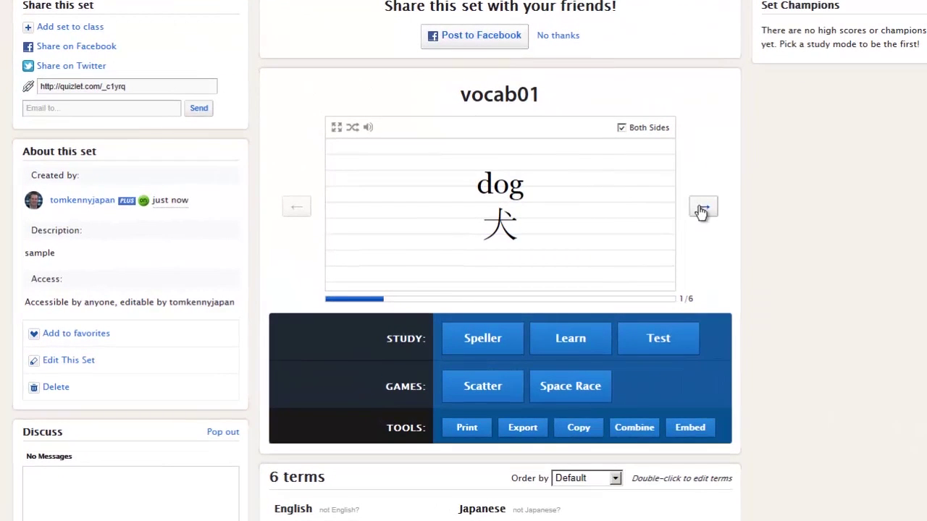
# - Advance to the third vocab01 card and switch flashcards to show one side only
pyautogui.click(703, 208)
pyautogui.click(702, 208)
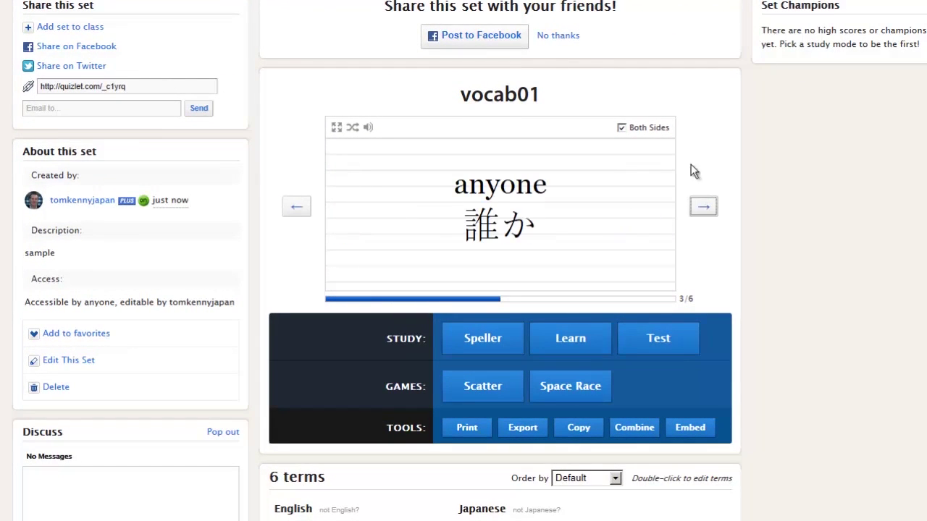
pyautogui.click(654, 128)
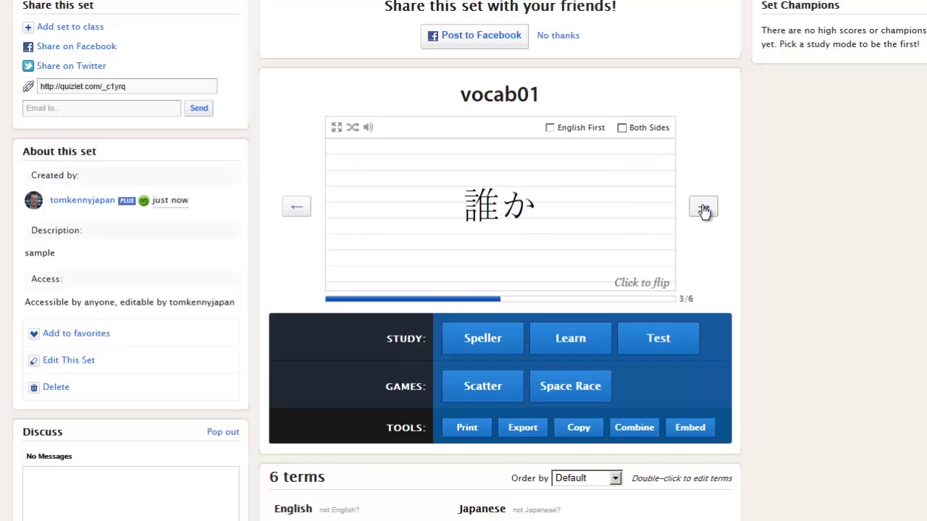
# - Move between the 誰か and 家で cards, flip 誰か to reveal 'anyone', and go to Scatter
pyautogui.click(703, 207)
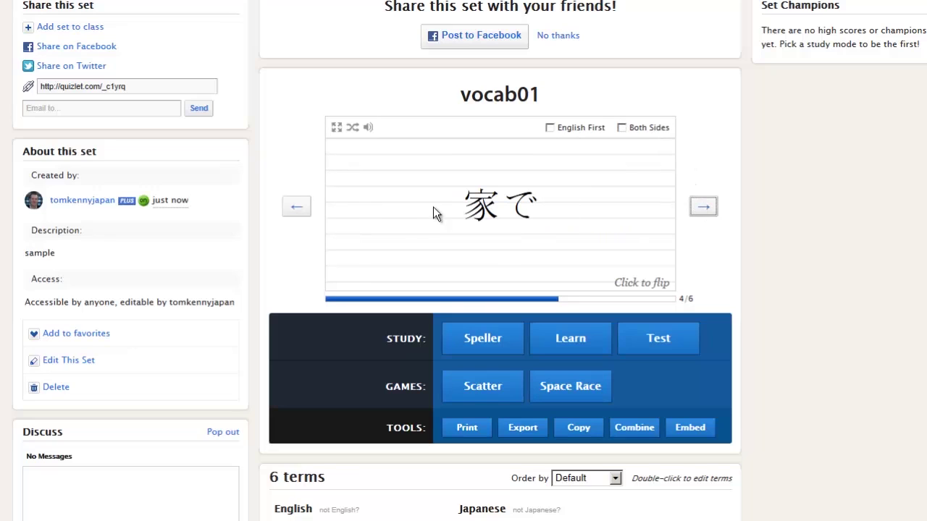
pyautogui.click(297, 208)
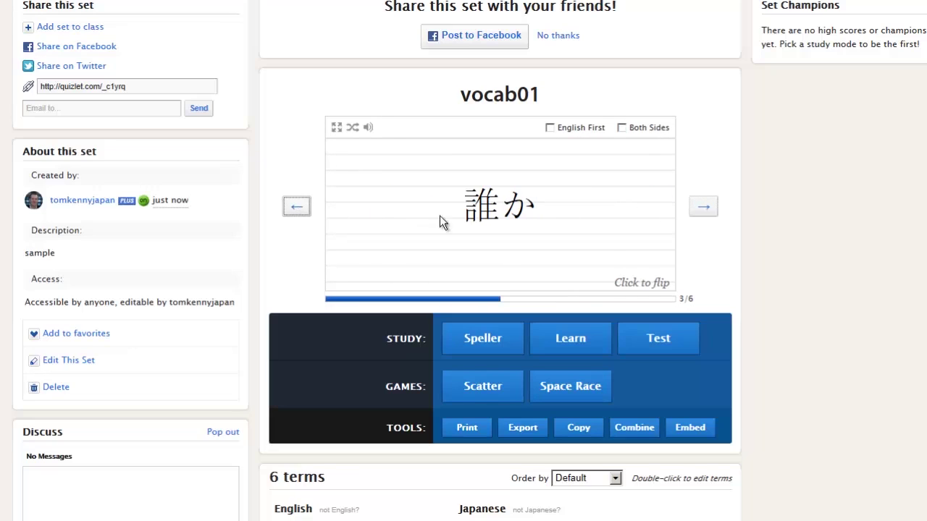
pyautogui.click(634, 288)
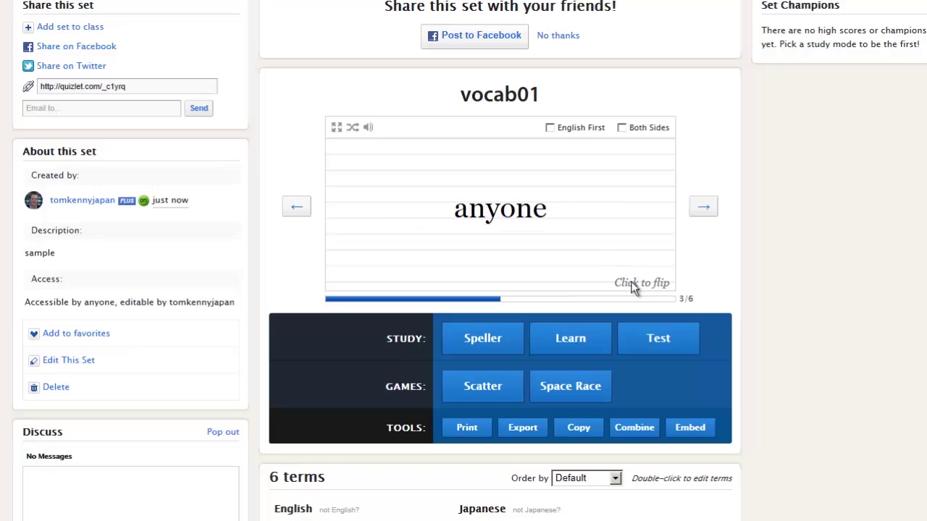
pyautogui.click(703, 207)
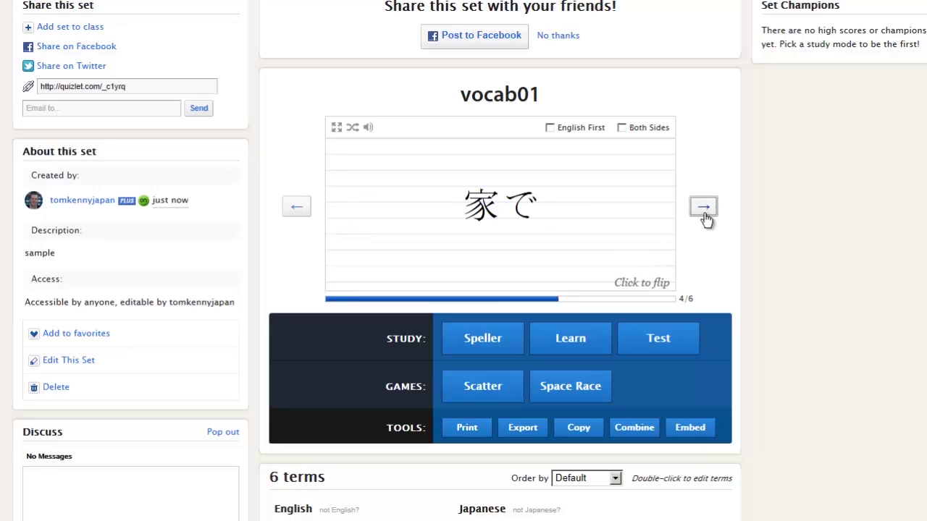
pyautogui.click(298, 208)
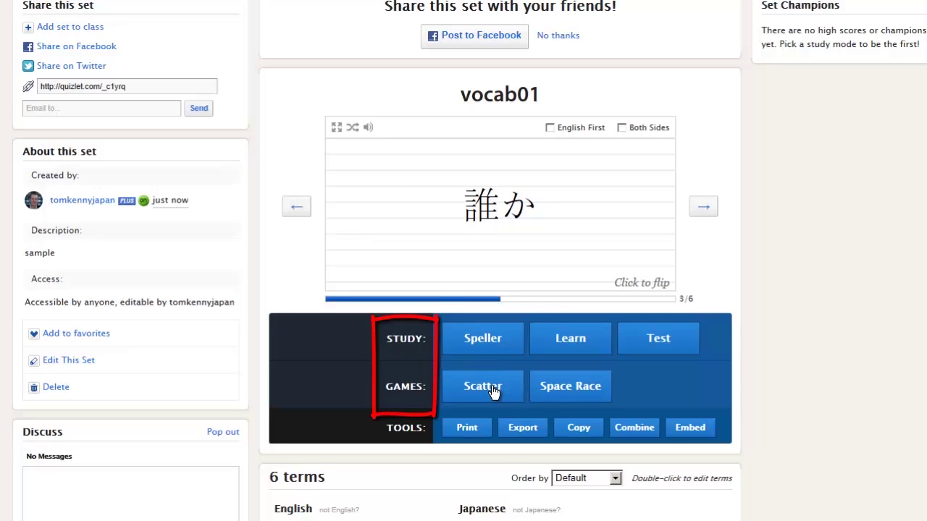
pyautogui.click(493, 389)
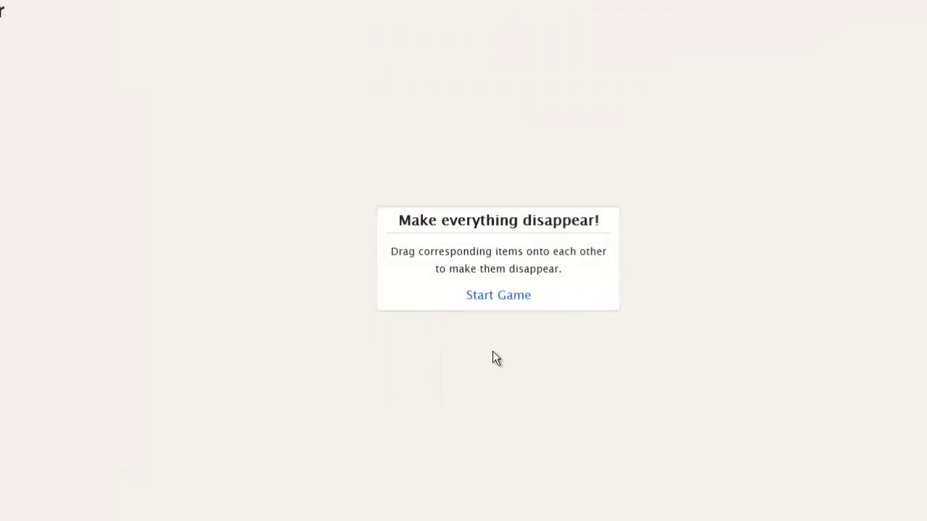
# - Start Scatter and drag word tiles onto their translations, including 'anyone' and 家で
pyautogui.click(498, 296)
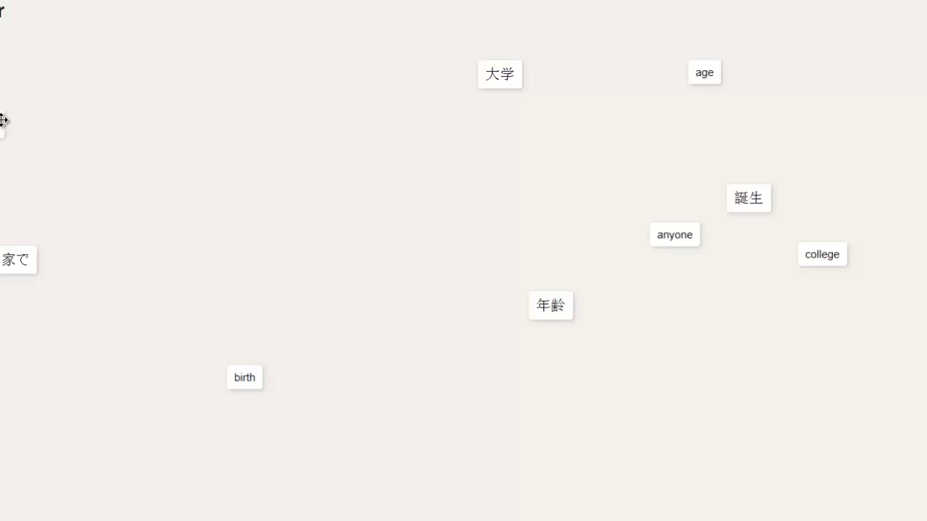
pyautogui.moveTo(2, 128); pyautogui.dragTo(899, 215)
pyautogui.moveTo(905, 409); pyautogui.dragTo(686, 239)
pyautogui.moveTo(124, 277); pyautogui.dragTo(518, 226)
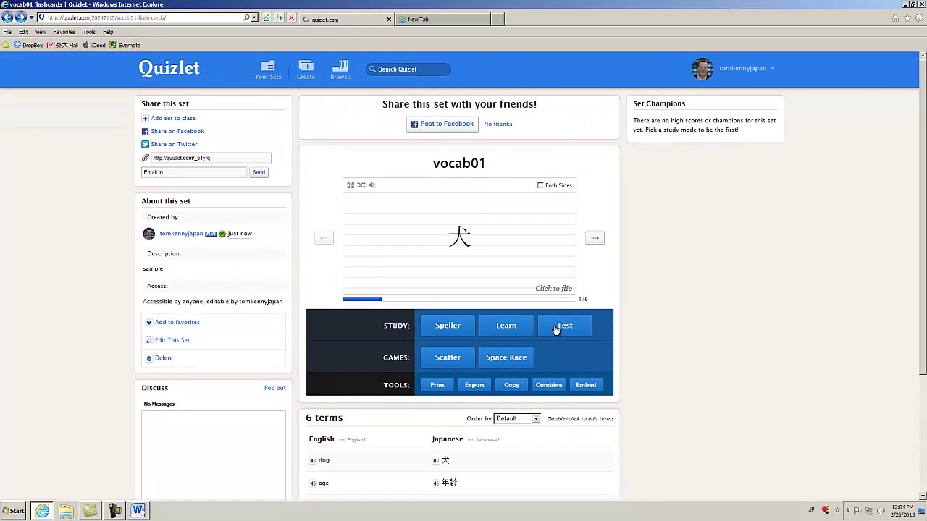
# - Take the vocab01 test: 家で as 'at home', 誰か as 'anyone', both true/false False, then submit
pyautogui.click(579, 346)
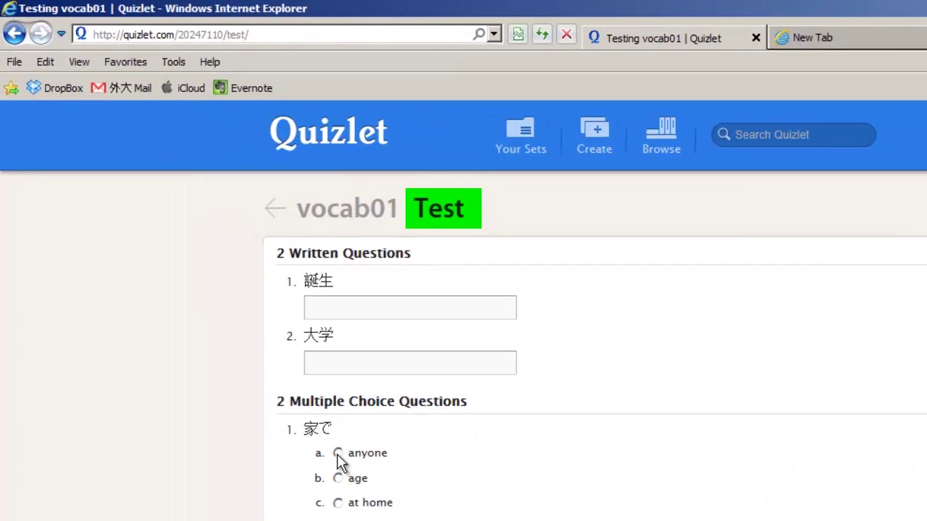
pyautogui.click(337, 503)
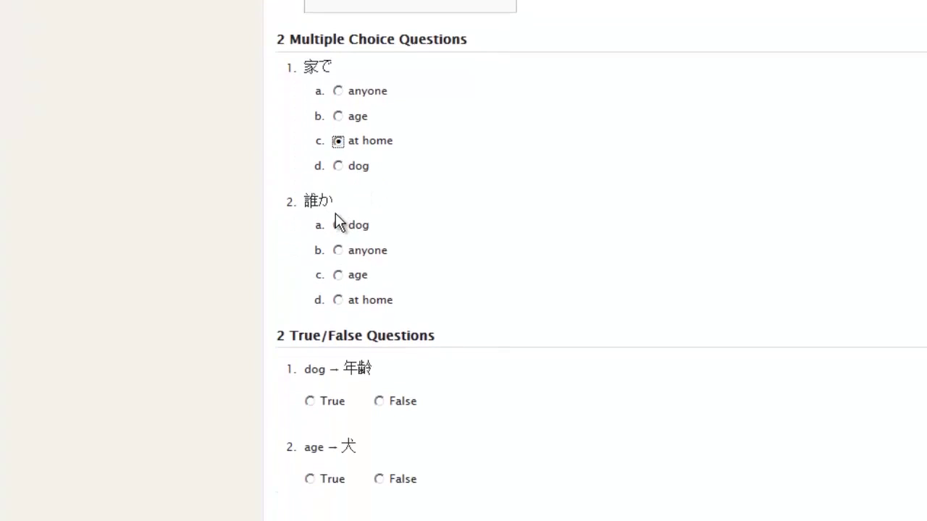
pyautogui.click(338, 443)
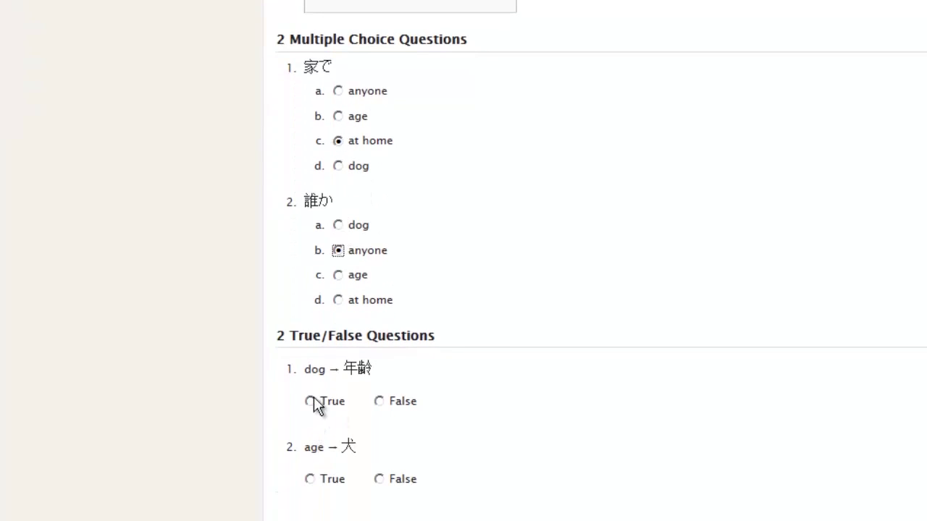
pyautogui.click(380, 401)
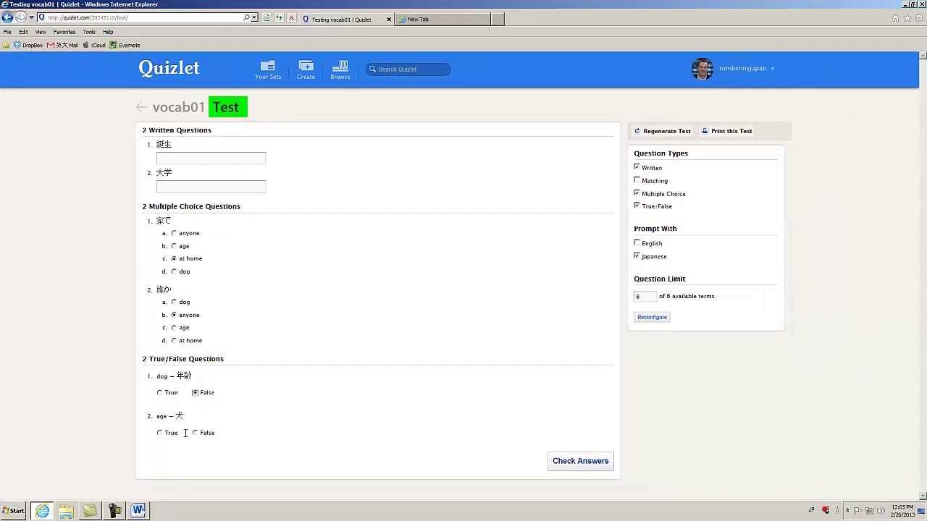
pyautogui.click(286, 456)
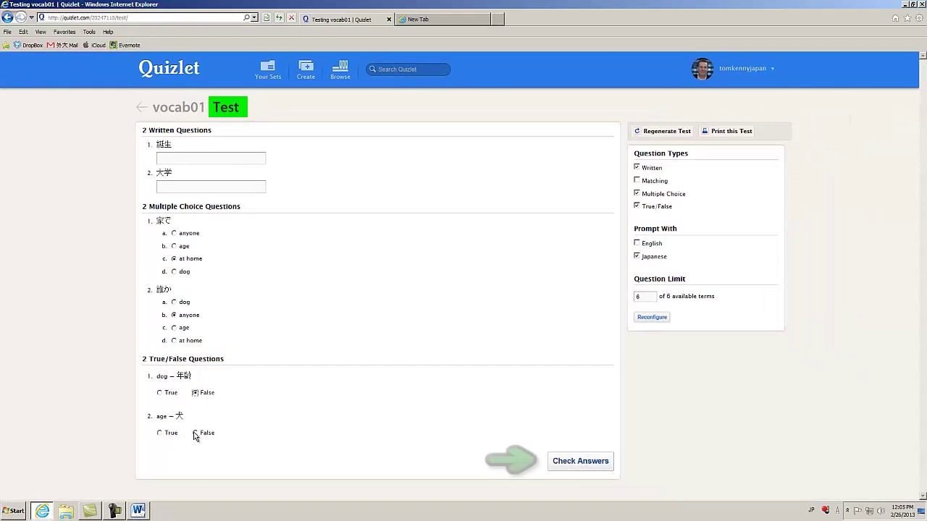
pyautogui.click(550, 461)
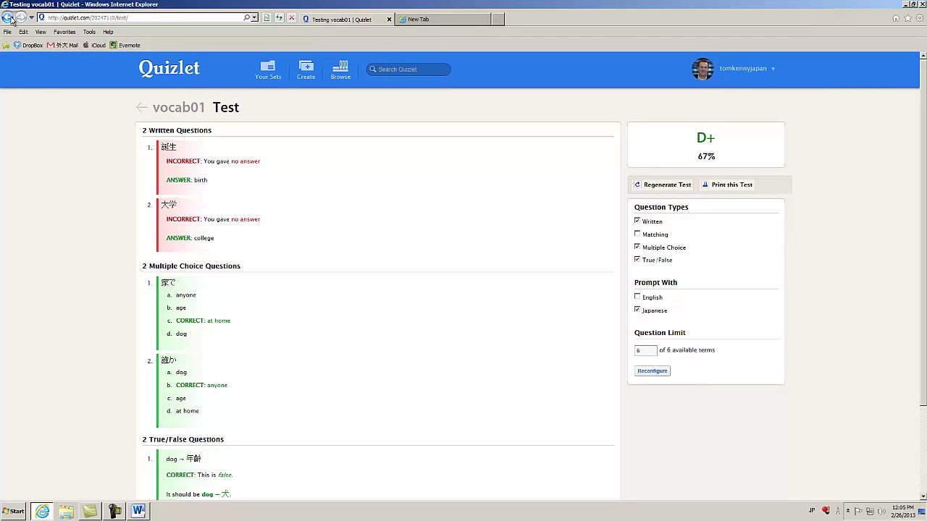
# - Go back from the test results to the vocab01 flashcards page
pyautogui.click(11, 19)
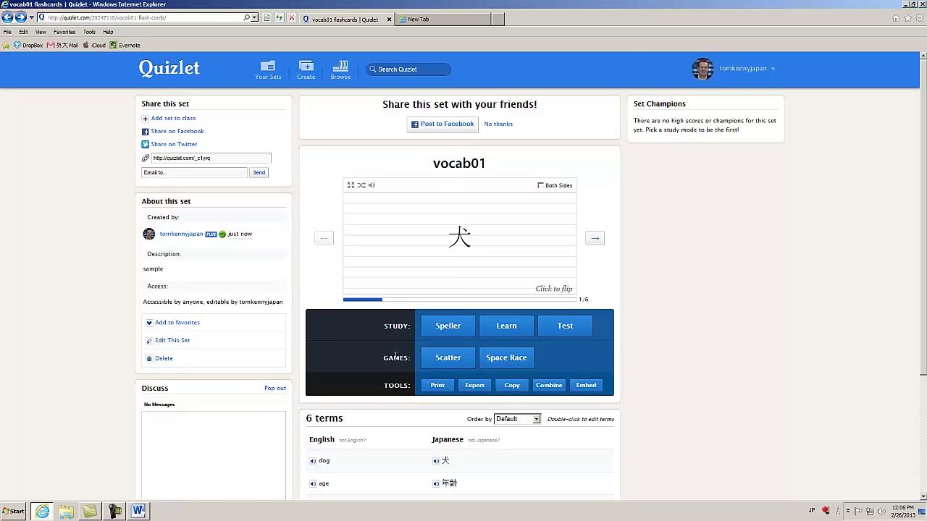
# - Open Your Sets via the Quizlet logo to see vocab01 listed first
pyautogui.click(186, 72)
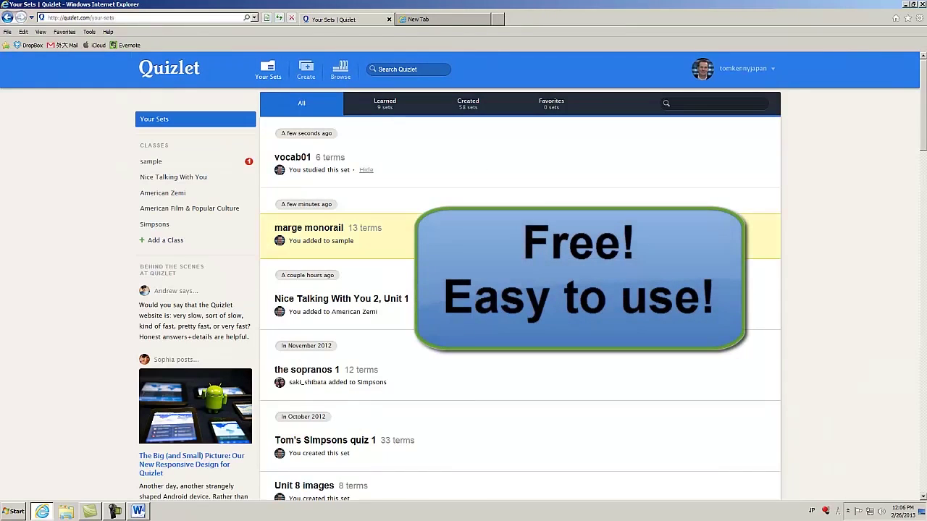